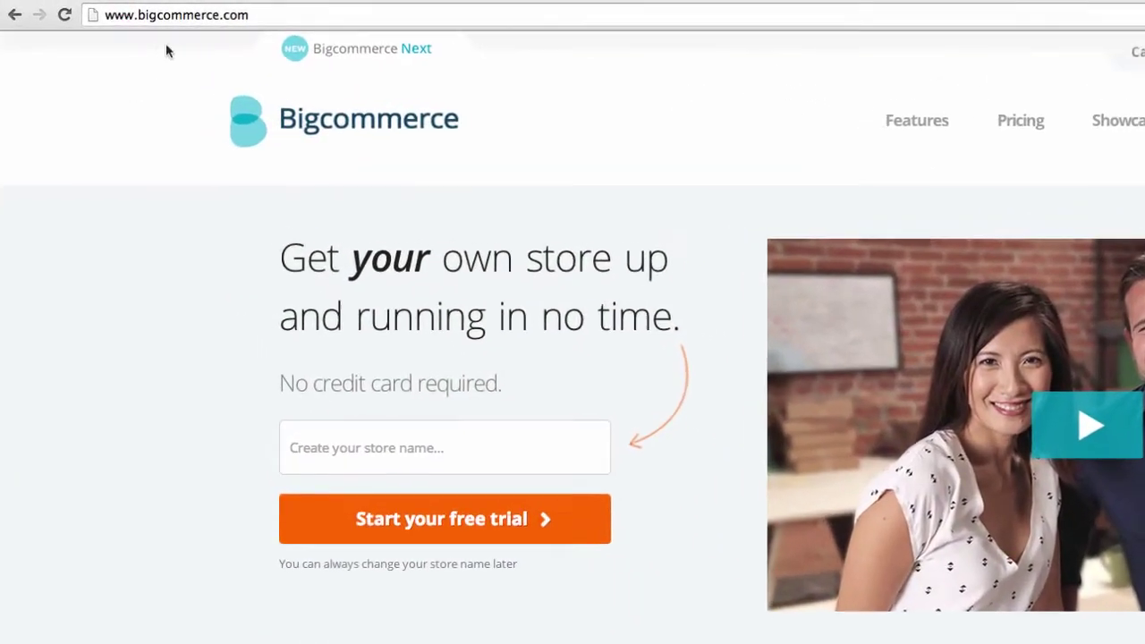
pyautogui.write('google.com/analytics/')
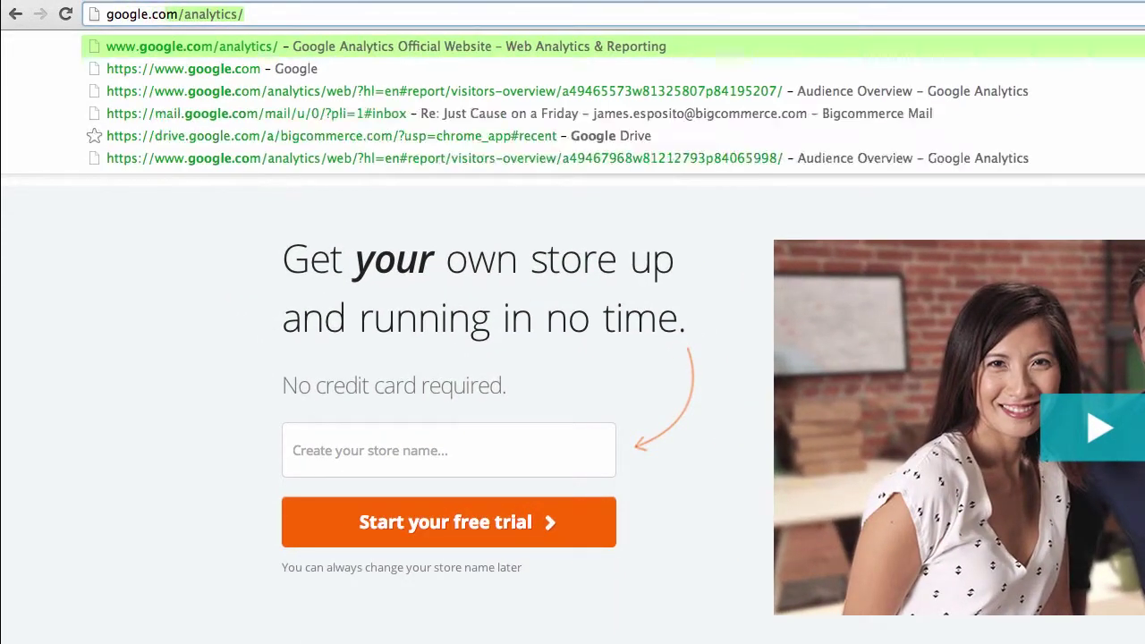
pyautogui.press('Return')
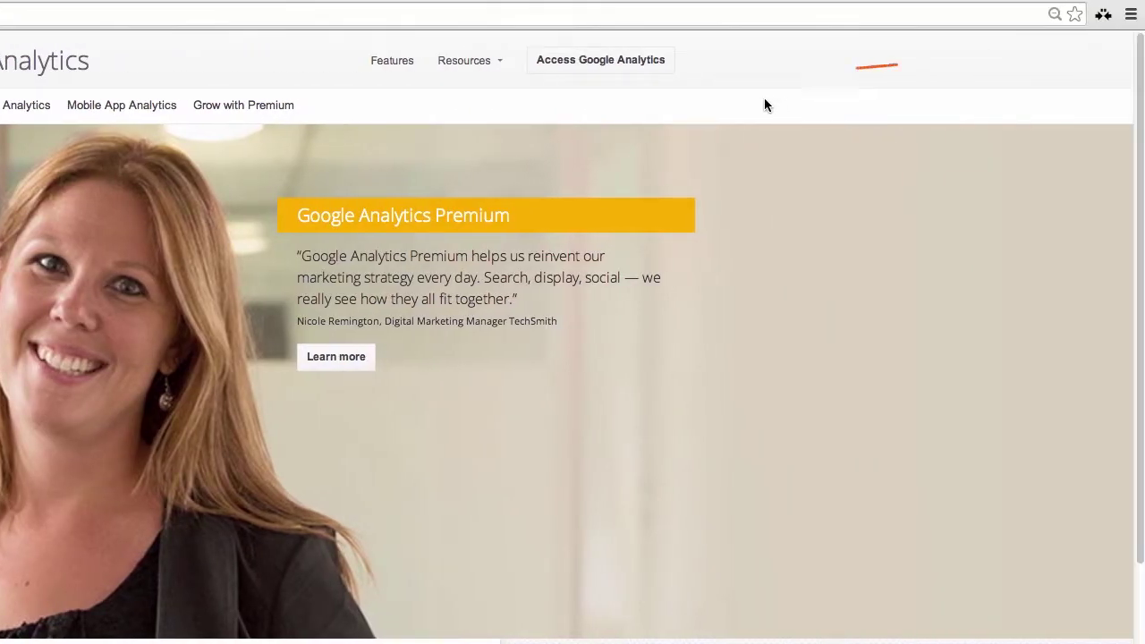
pyautogui.click(633, 69)
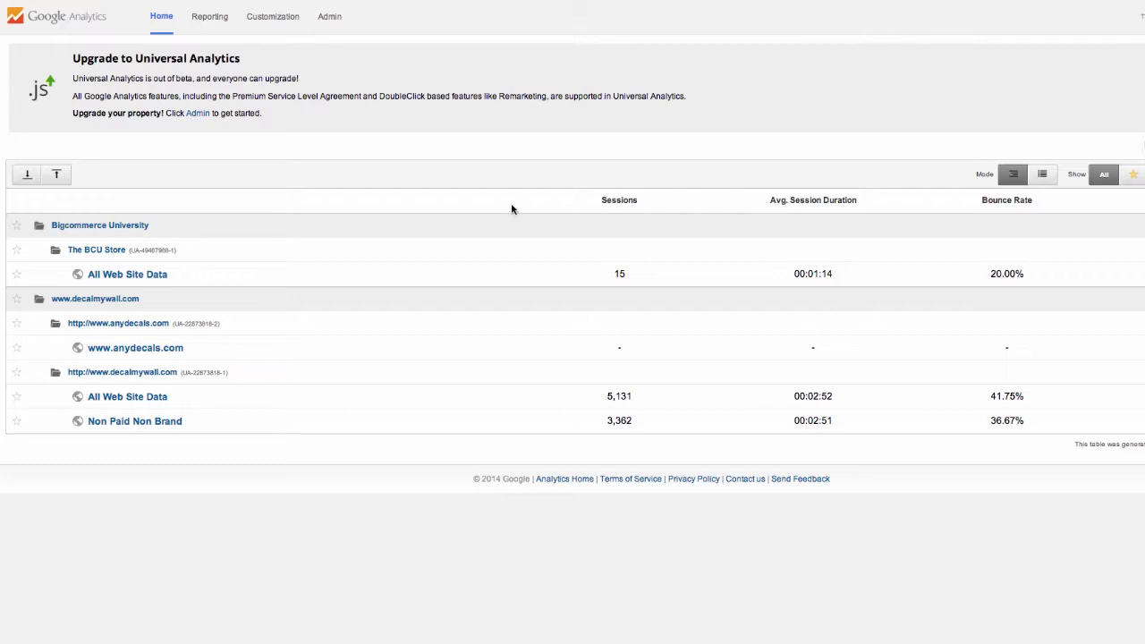
pyautogui.click(126, 400)
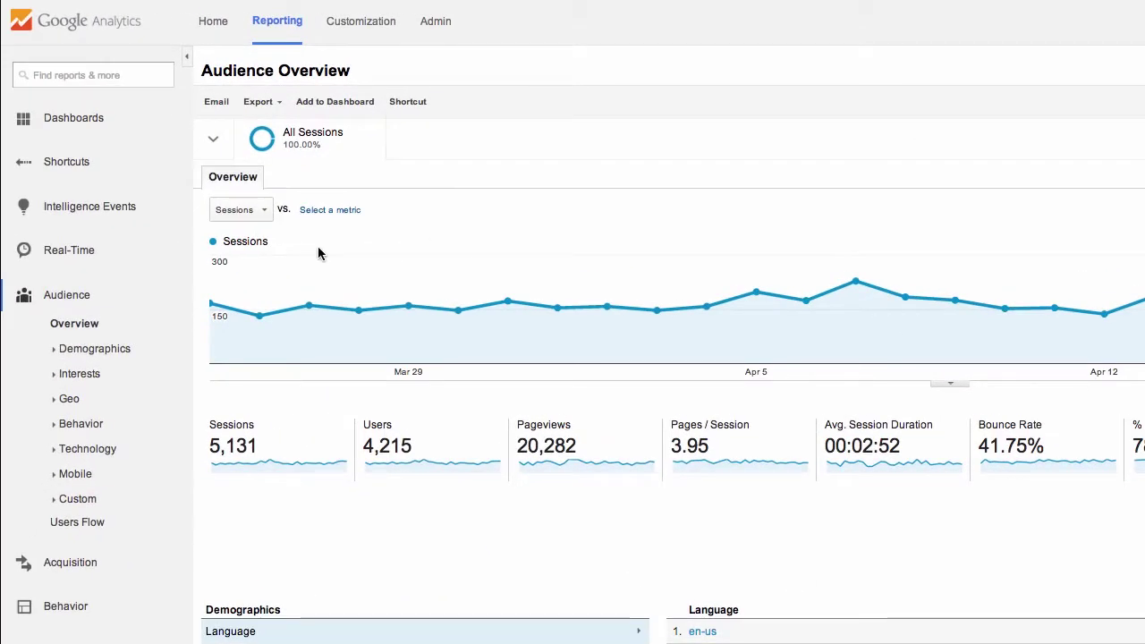
# Chart Pageviews against Users in the Audience Overview graph
pyautogui.click(265, 211)
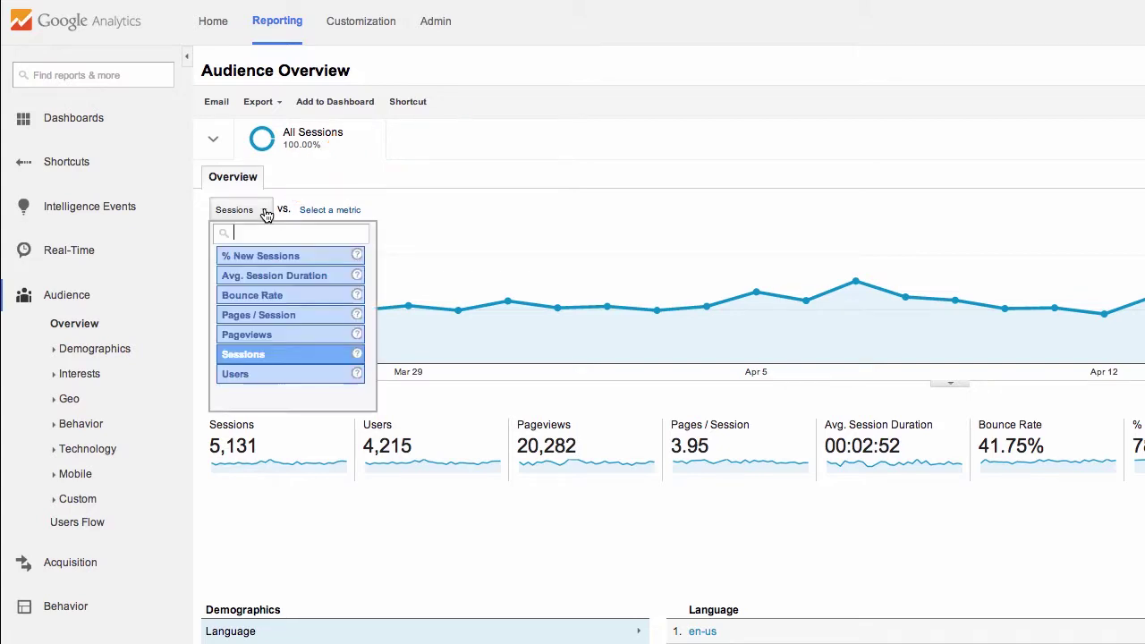
pyautogui.click(267, 336)
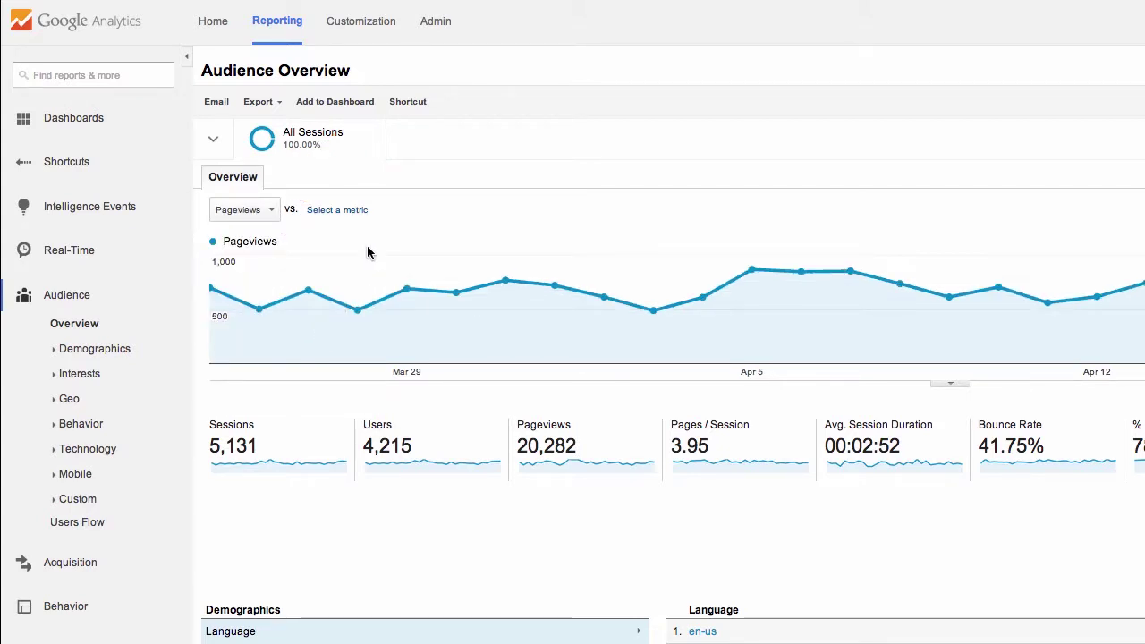
pyautogui.click(363, 215)
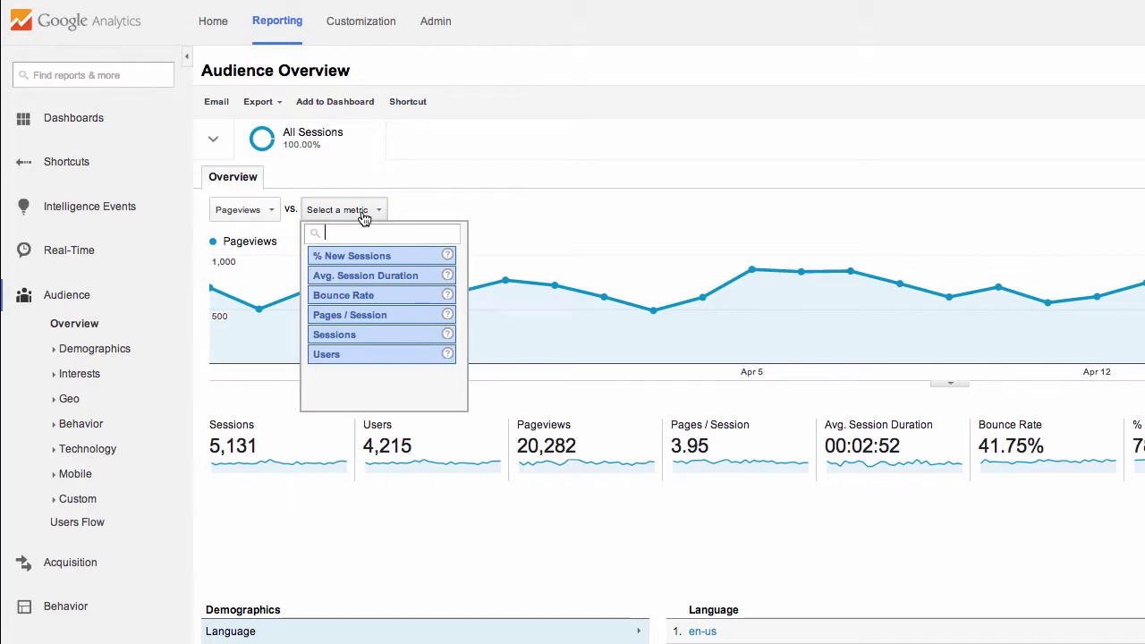
pyautogui.click(352, 353)
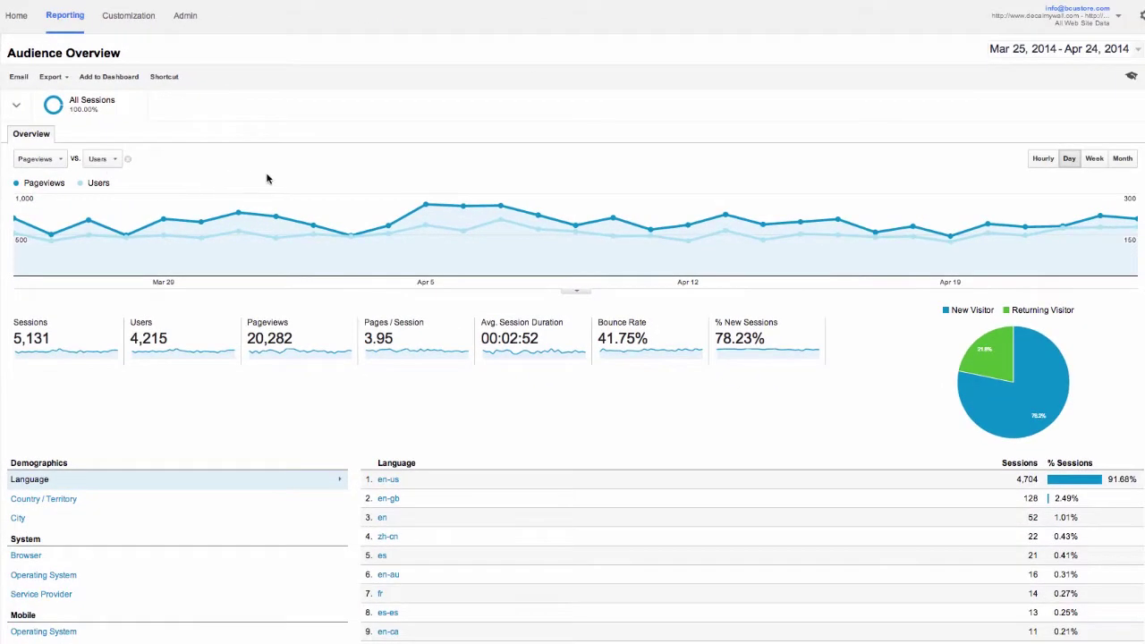
# View the overview graph at hourly, weekly and monthly granularity
pyautogui.click(1038, 163)
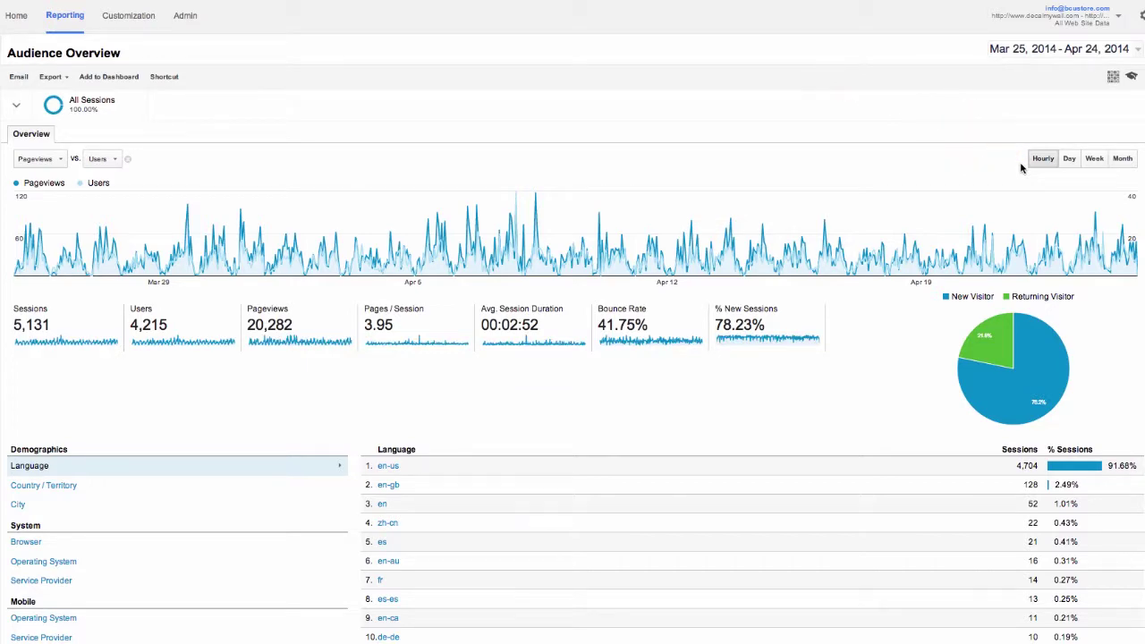
pyautogui.click(1094, 161)
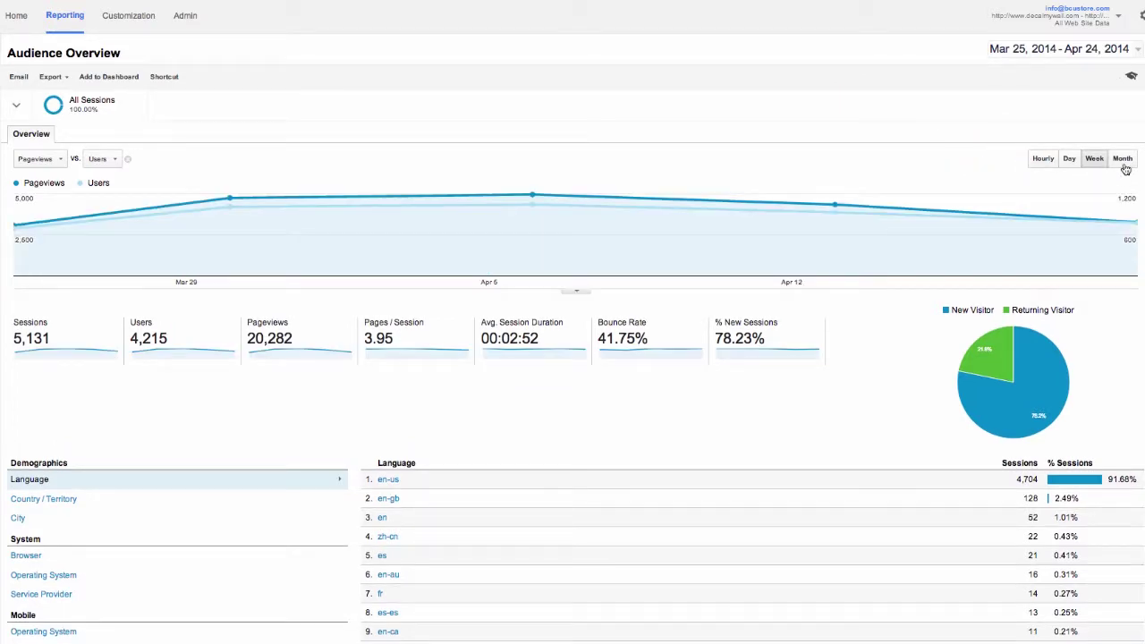
pyautogui.click(1122, 161)
# Set the report's date range to Feb 1, 2014 - Apr 25, 2014 and apply it
pyautogui.click(1137, 49)
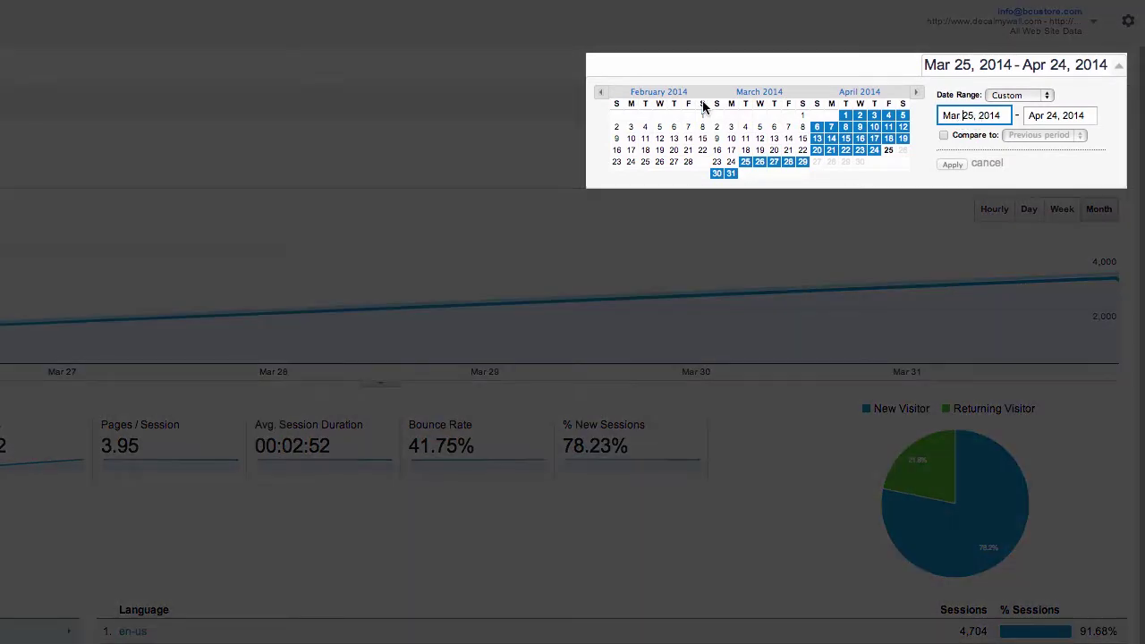
pyautogui.click(753, 104)
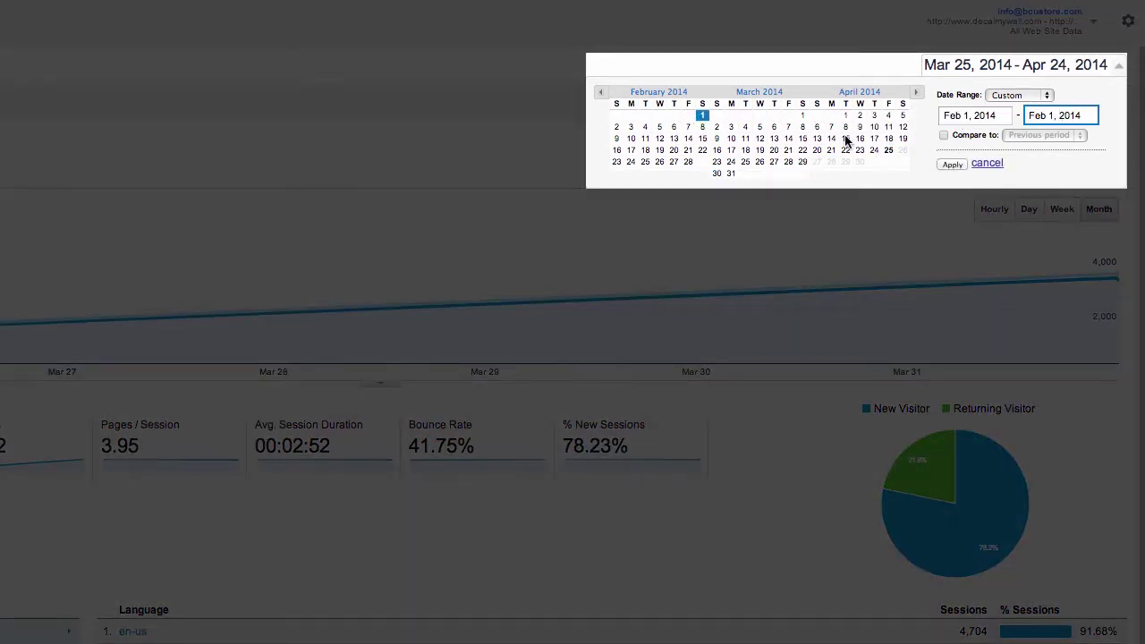
pyautogui.click(915, 92)
pyautogui.click(915, 91)
pyautogui.click(891, 150)
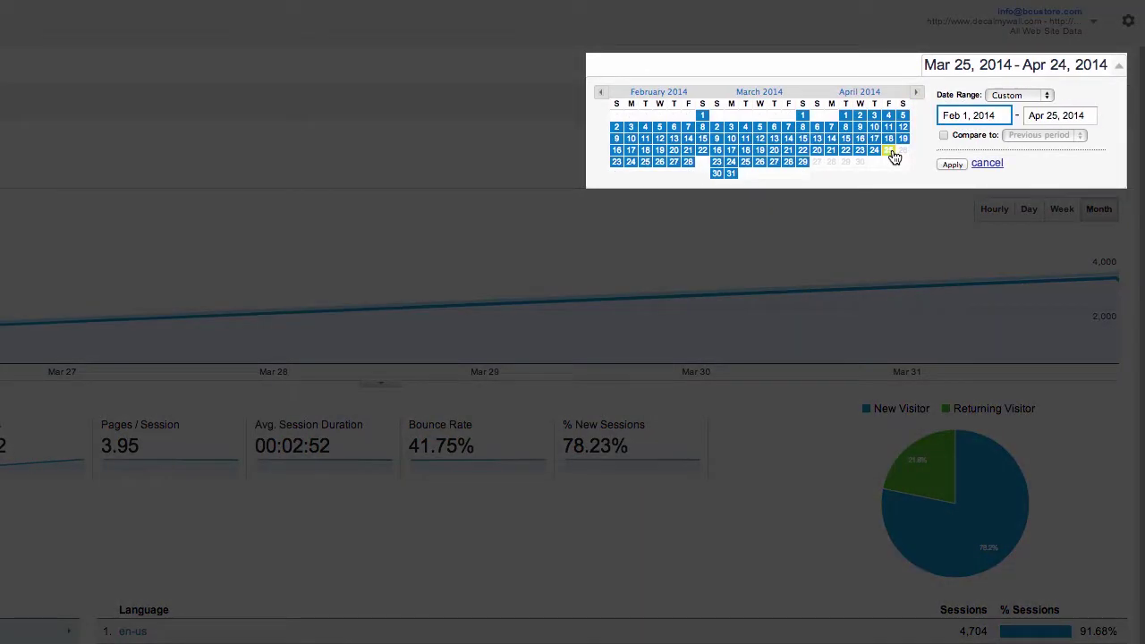
pyautogui.click(951, 165)
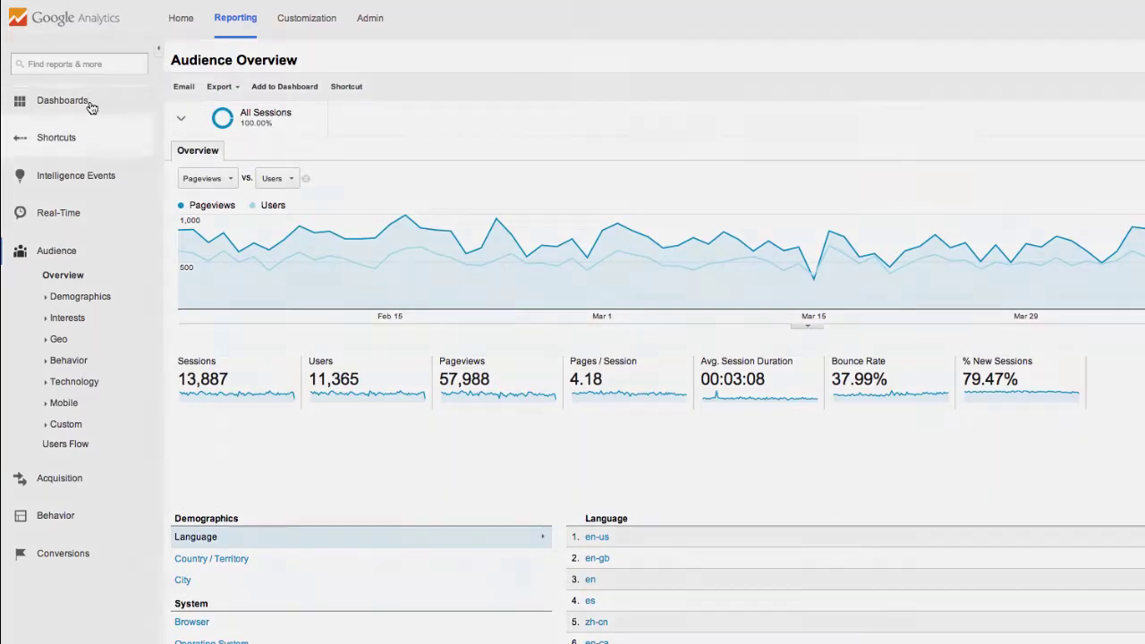
# Create a new Blank Canvas dashboard named "Daily Report"
pyautogui.click(90, 104)
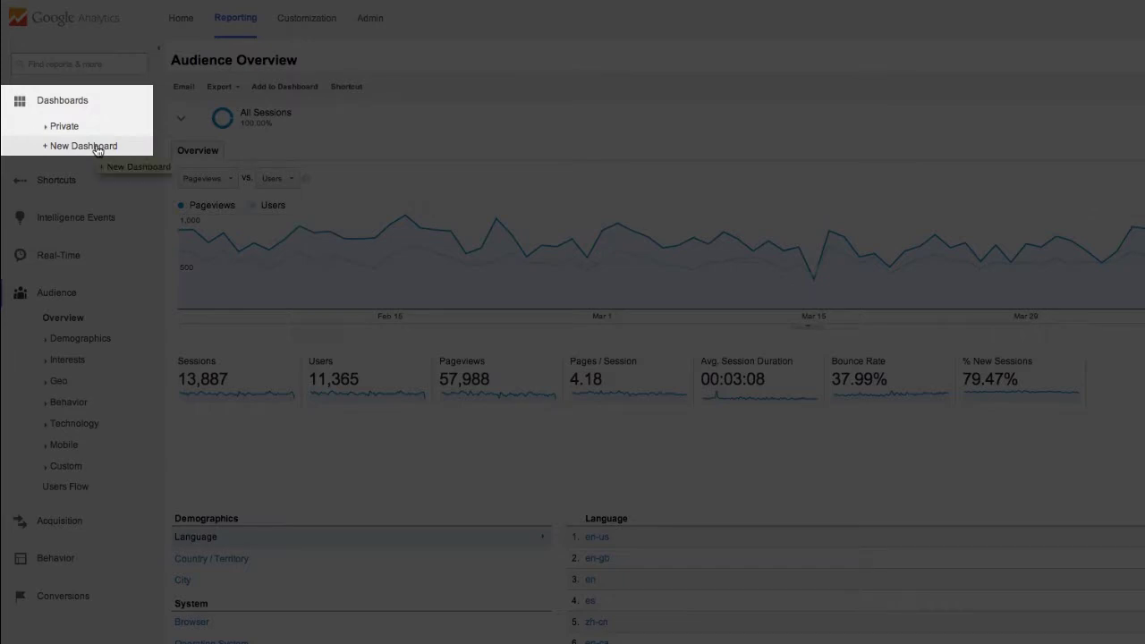
pyautogui.click(97, 147)
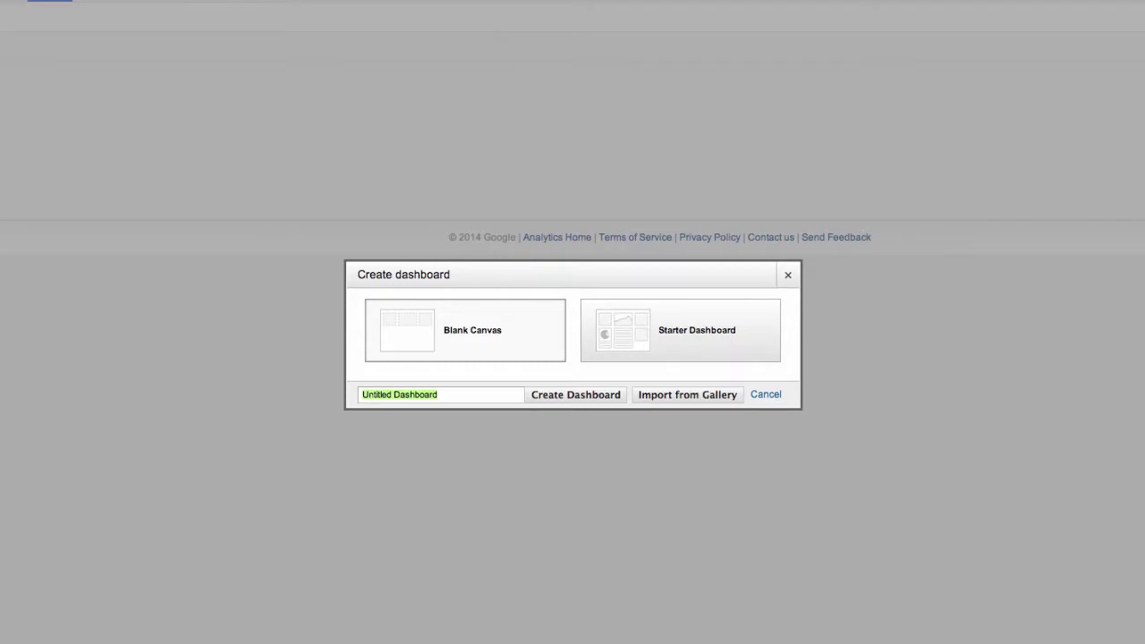
pyautogui.click(372, 399)
pyautogui.moveTo(443, 395); pyautogui.dragTo(324, 390)
pyautogui.write('Daily Report')
pyautogui.click(578, 403)
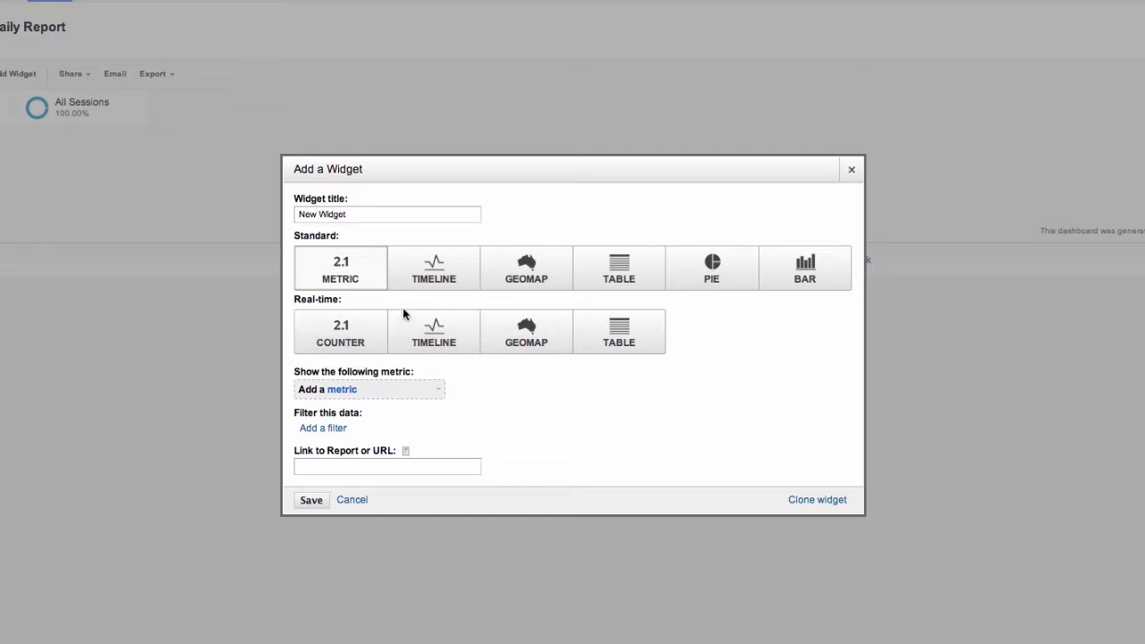
# Preview the standard Timeline, Geomap and Table widget options and return to the Metric type
pyautogui.click(421, 282)
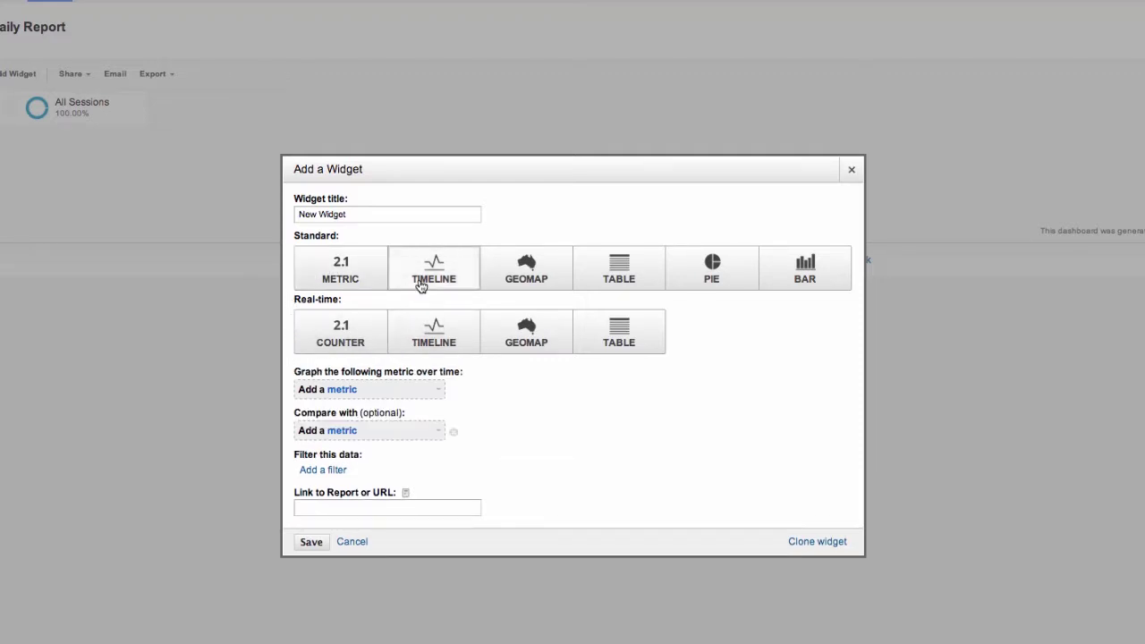
pyautogui.click(521, 283)
pyautogui.click(594, 279)
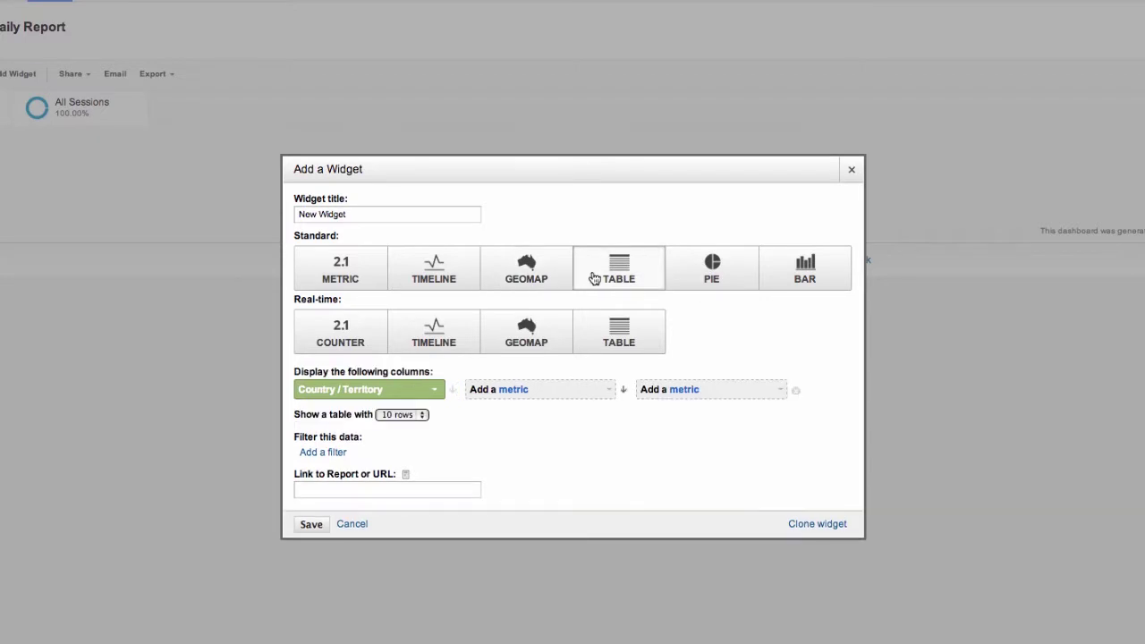
pyautogui.click(340, 273)
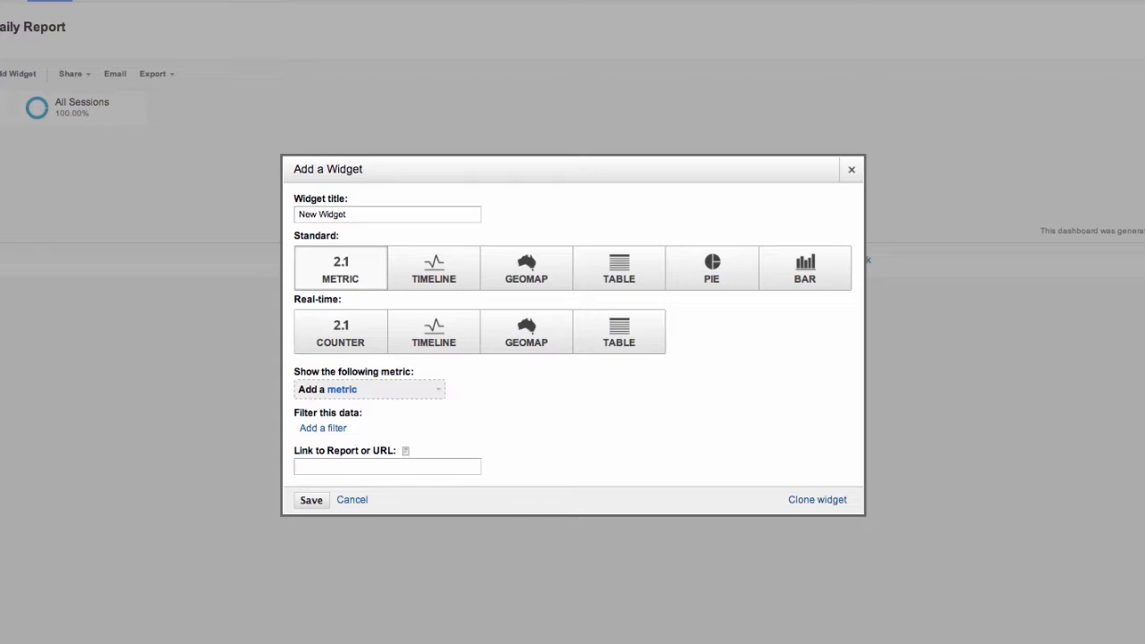
# Turn off the alphabetical metric list and add a standard Metric widget showing Sessions to the dashboard
pyautogui.click(420, 285)
pyautogui.click(439, 392)
pyautogui.scroll(-1, 358, 545)
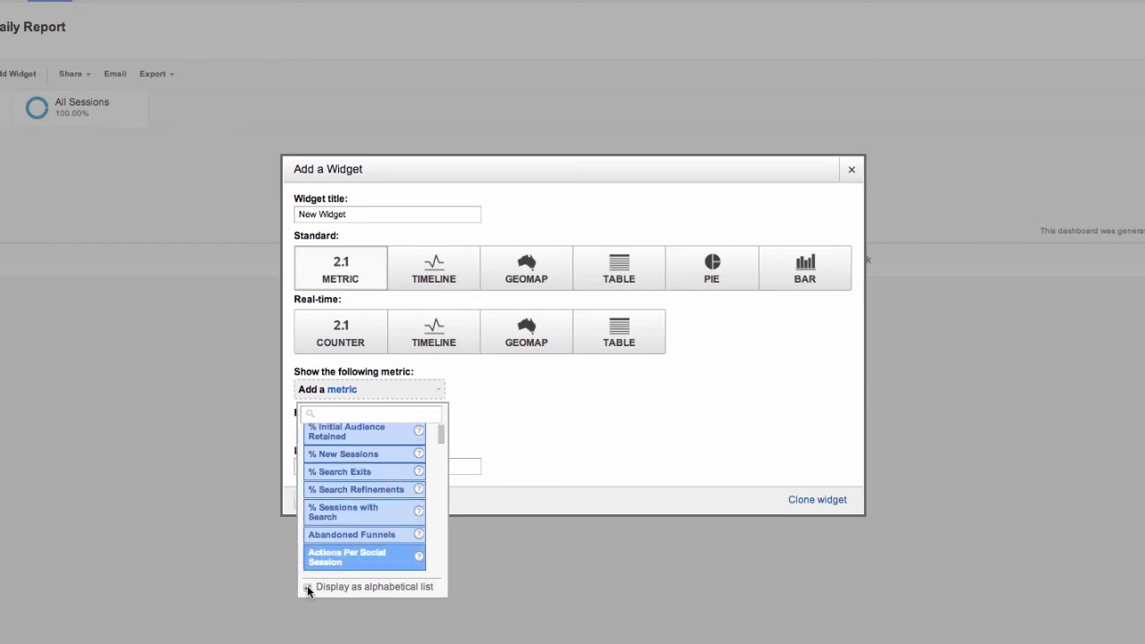
pyautogui.click(308, 588)
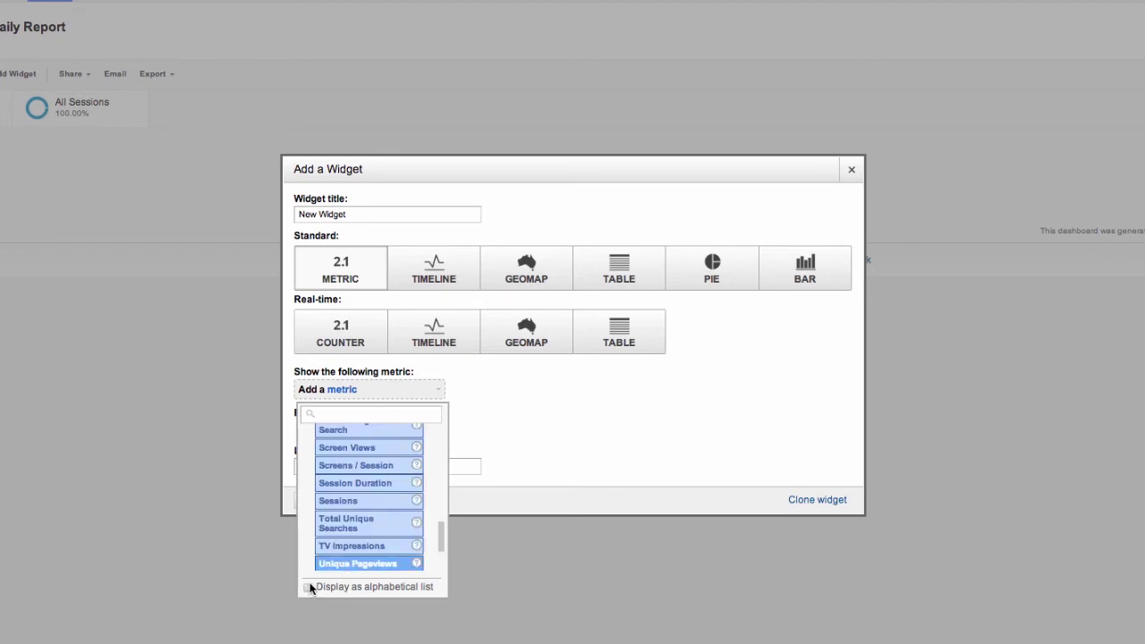
pyautogui.scroll(1, 357, 542)
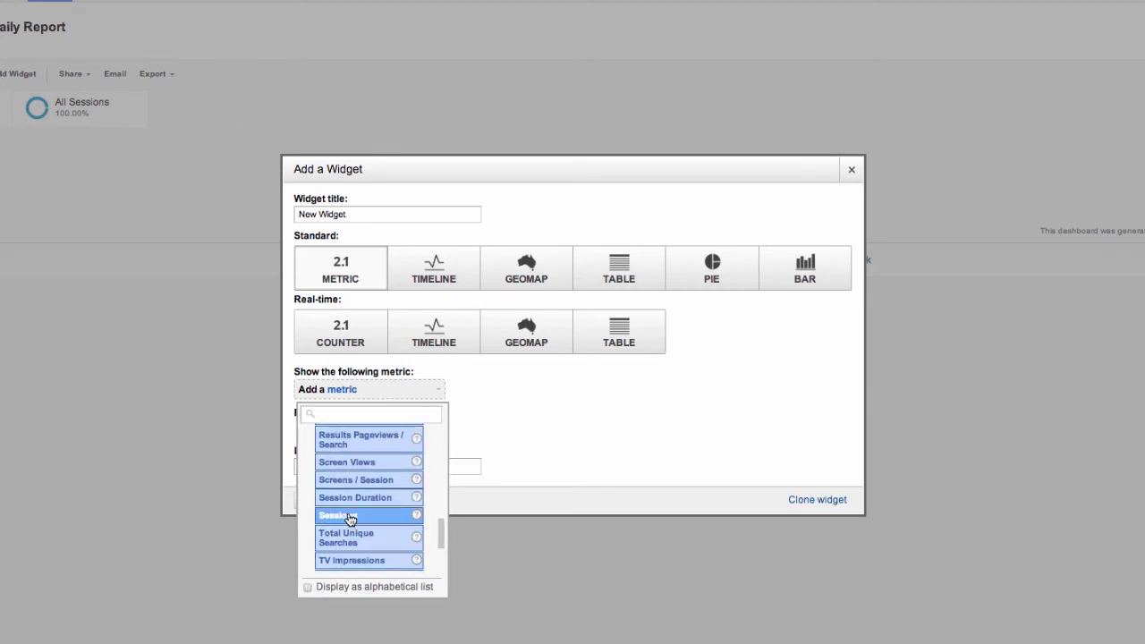
pyautogui.click(350, 517)
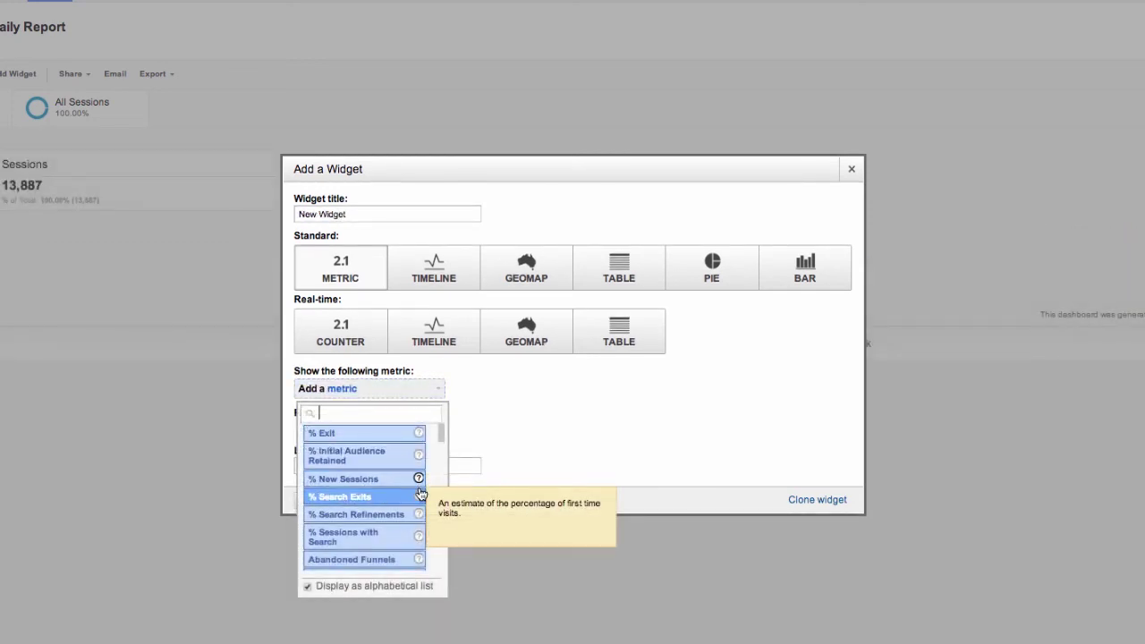
# Read the help description of the % Search Exits metric for another new widget
pyautogui.moveTo(419, 498)
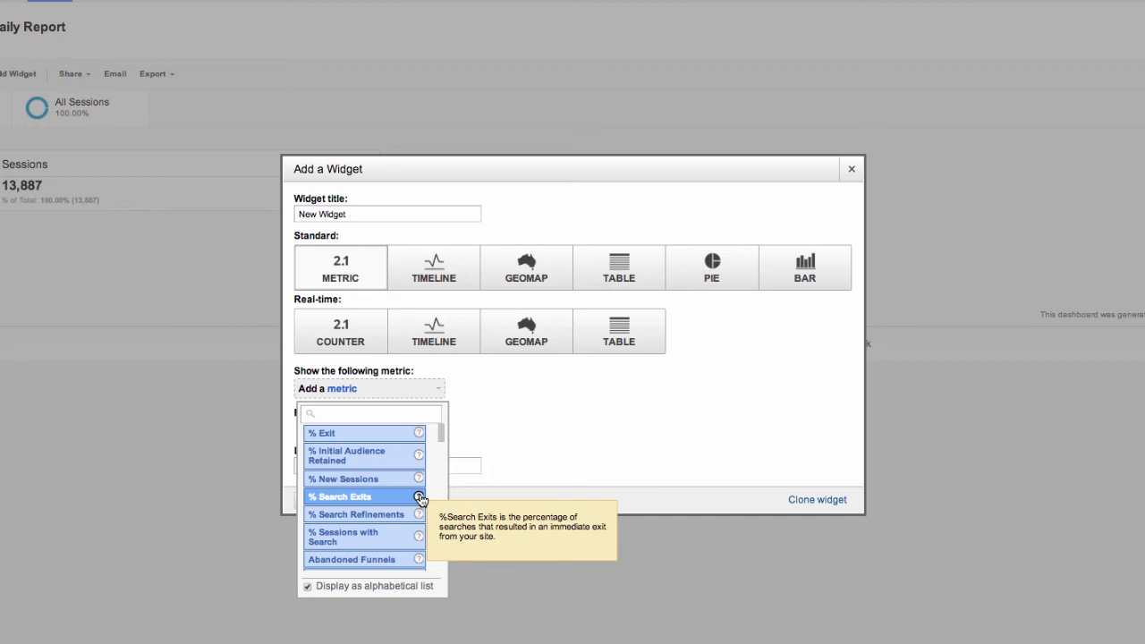